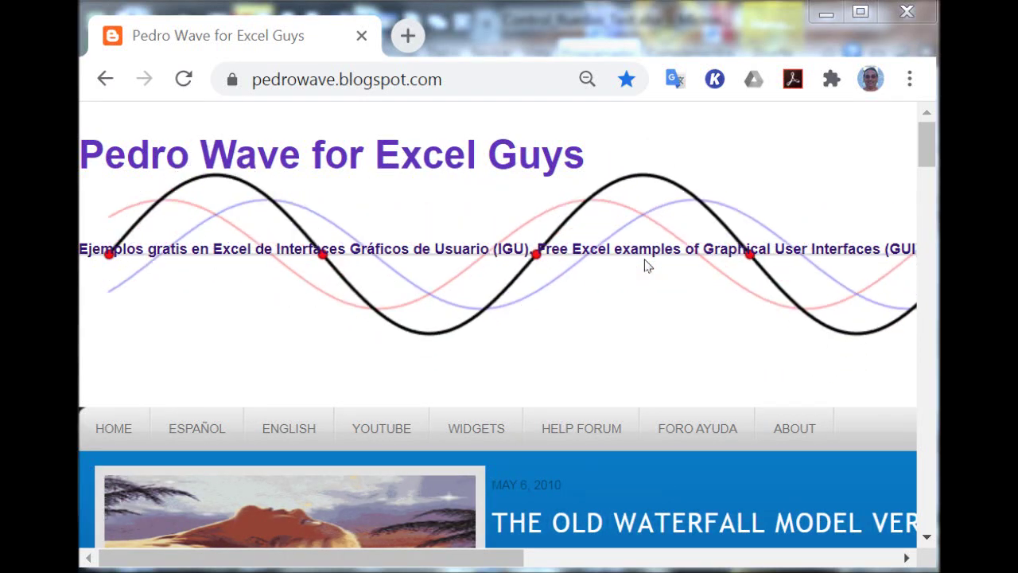
# Scroll down the Pedro Wave for Excel Guys blog past the header to the posts
pyautogui.scroll(-5, 646, 264)
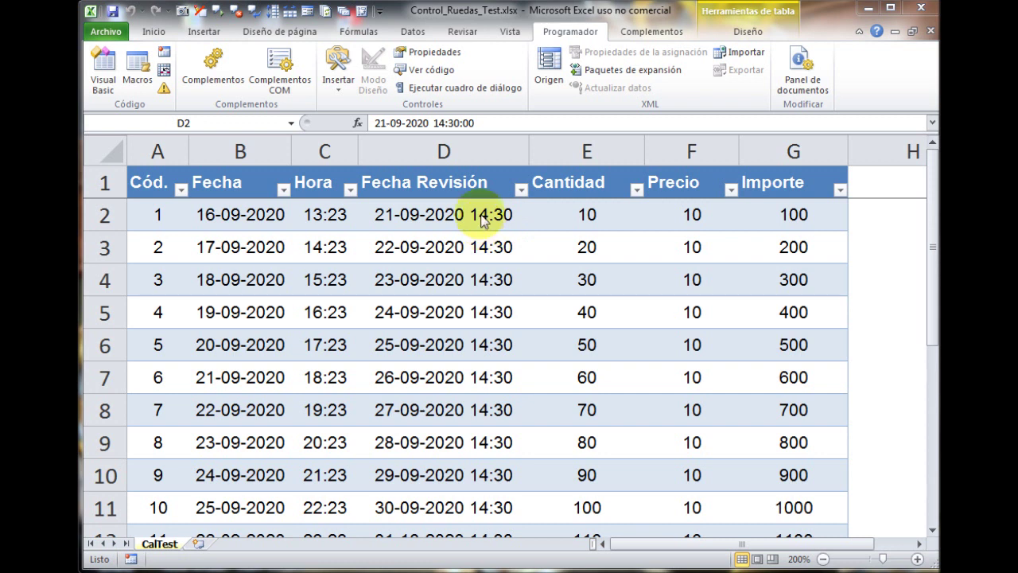
# With D2 selected, enable the Control Calendario Ruedas Pw1 add-in and launch Control Cal on D2
pyautogui.click(480, 216)
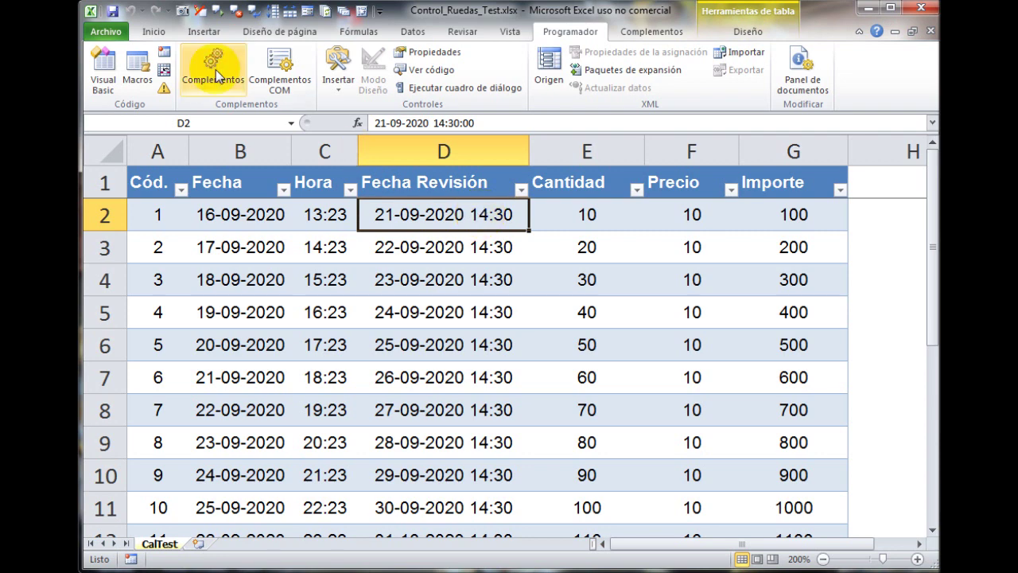
pyautogui.click(213, 68)
pyautogui.click(332, 207)
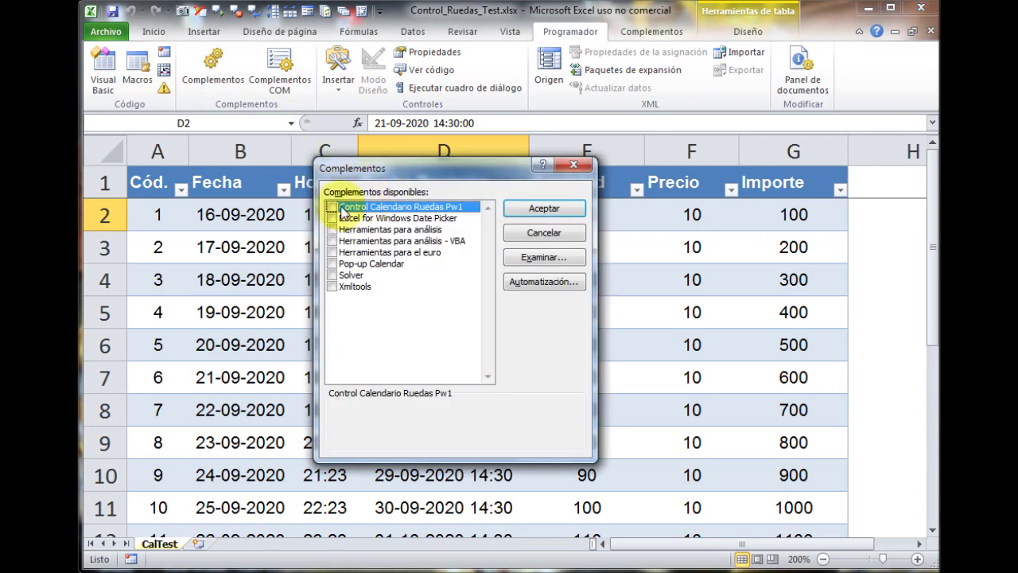
pyautogui.click(540, 208)
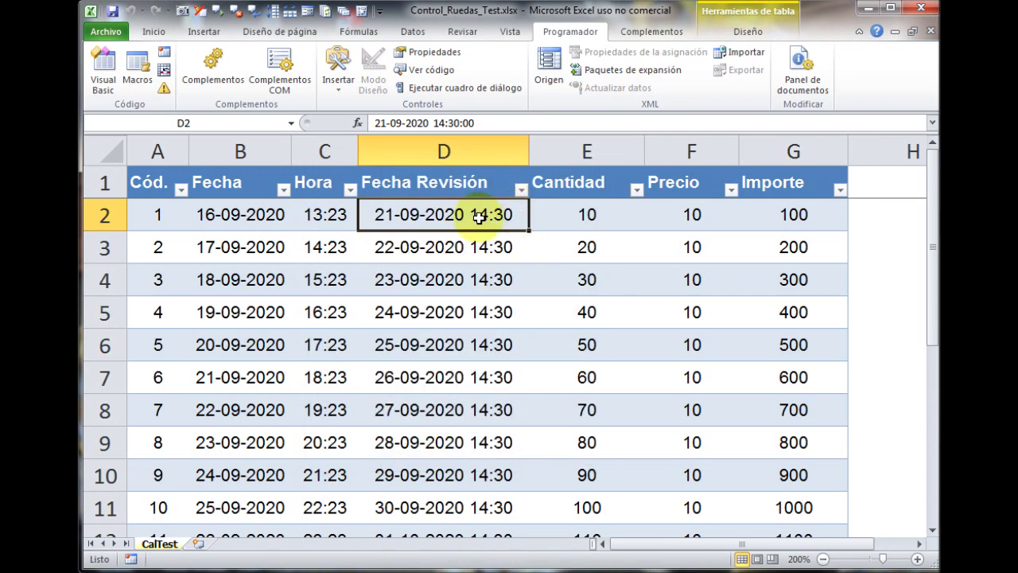
pyautogui.rightClick(479, 216)
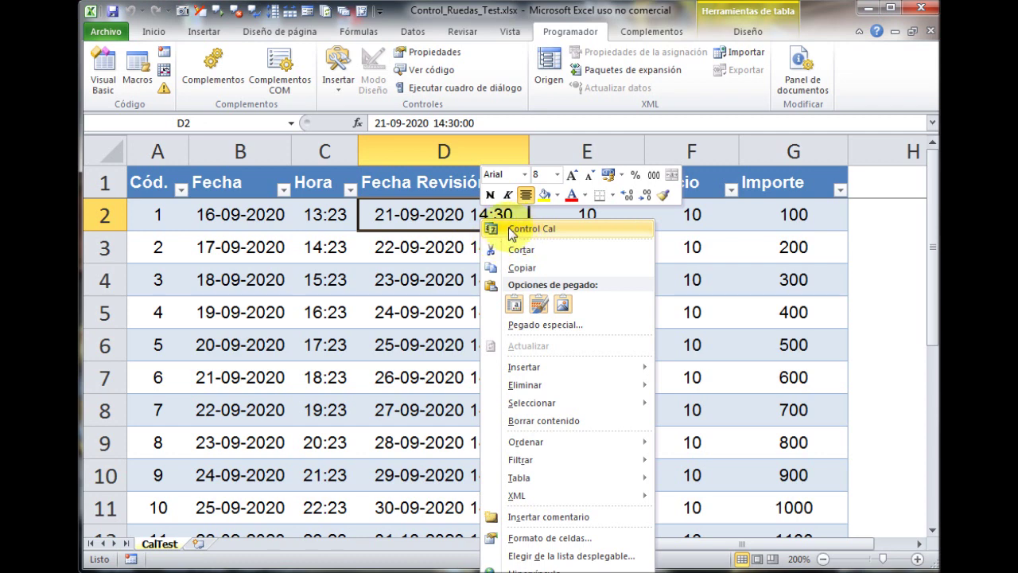
pyautogui.click(517, 229)
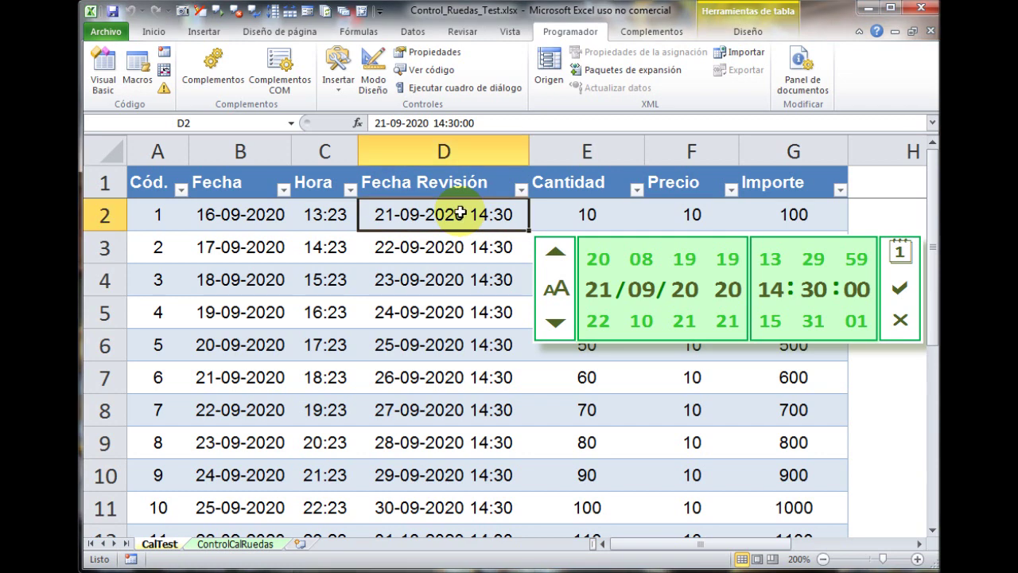
# Reopen the Control Cal picker for D2 and step the seconds wheel back to 56
pyautogui.rightClick(460, 212)
pyautogui.click(499, 222)
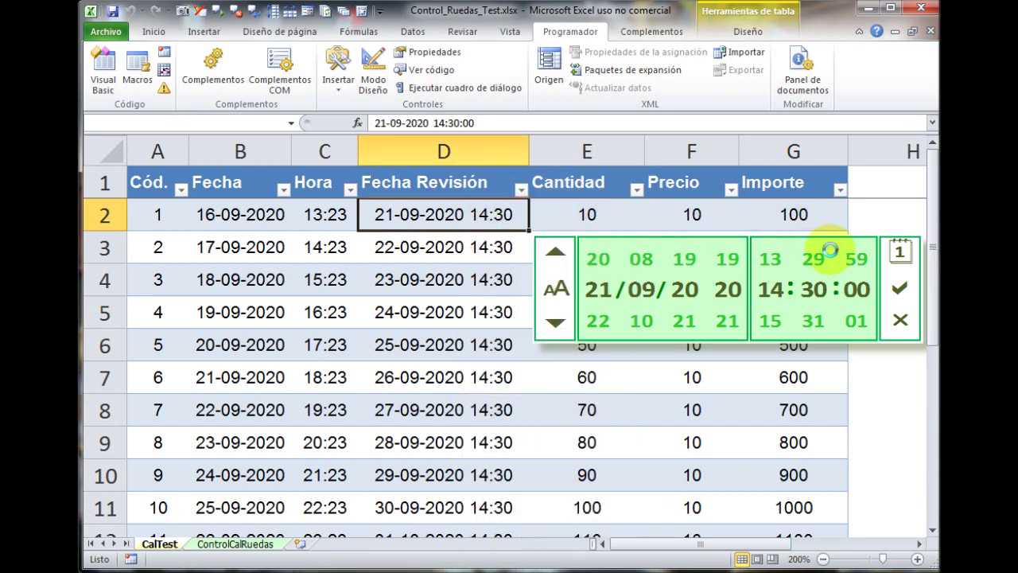
pyautogui.click(855, 259)
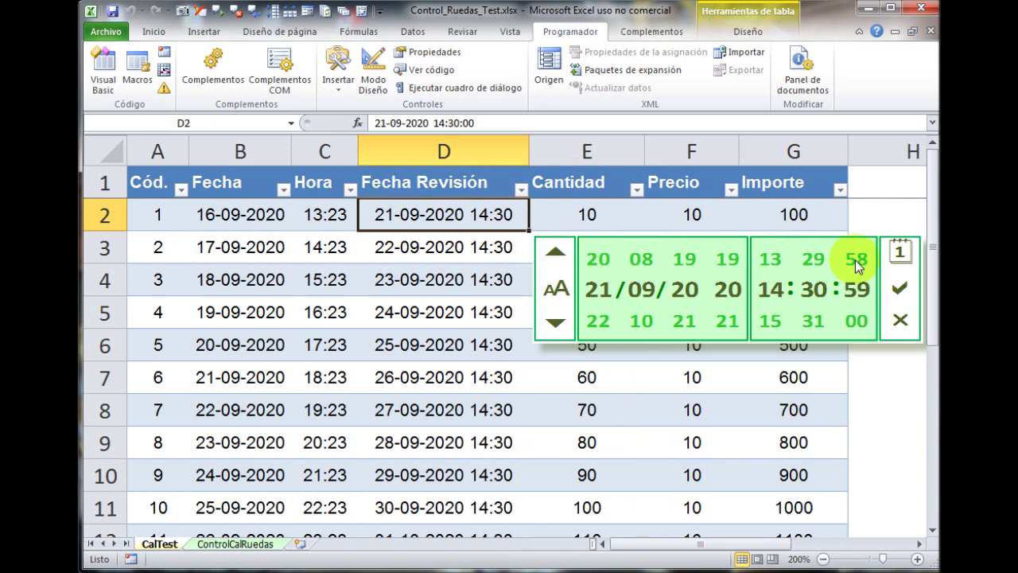
pyautogui.click(855, 259)
pyautogui.click(855, 260)
pyautogui.click(855, 260)
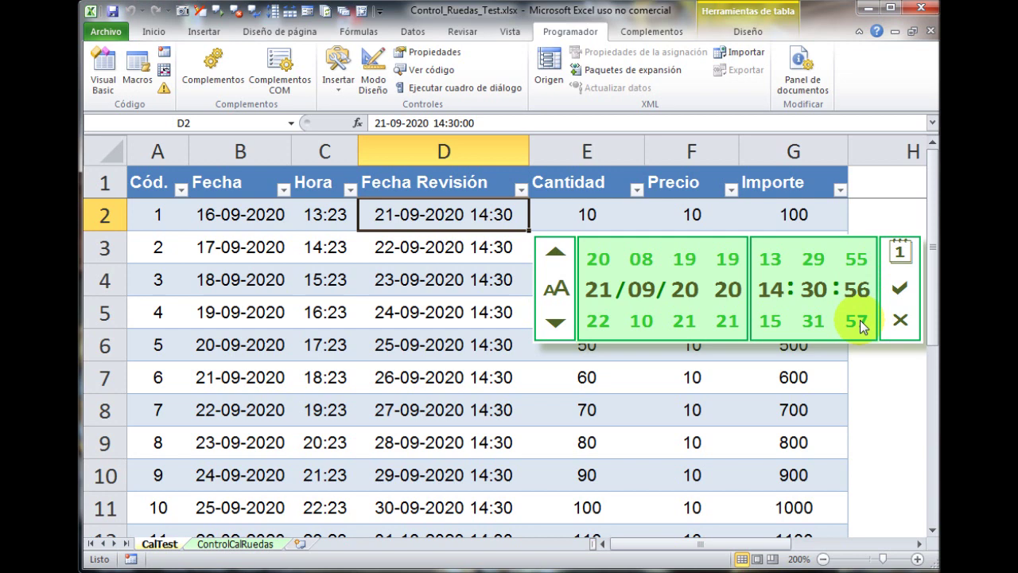
pyautogui.scroll(-3, 860, 326)
pyautogui.scroll(-4, 860, 327)
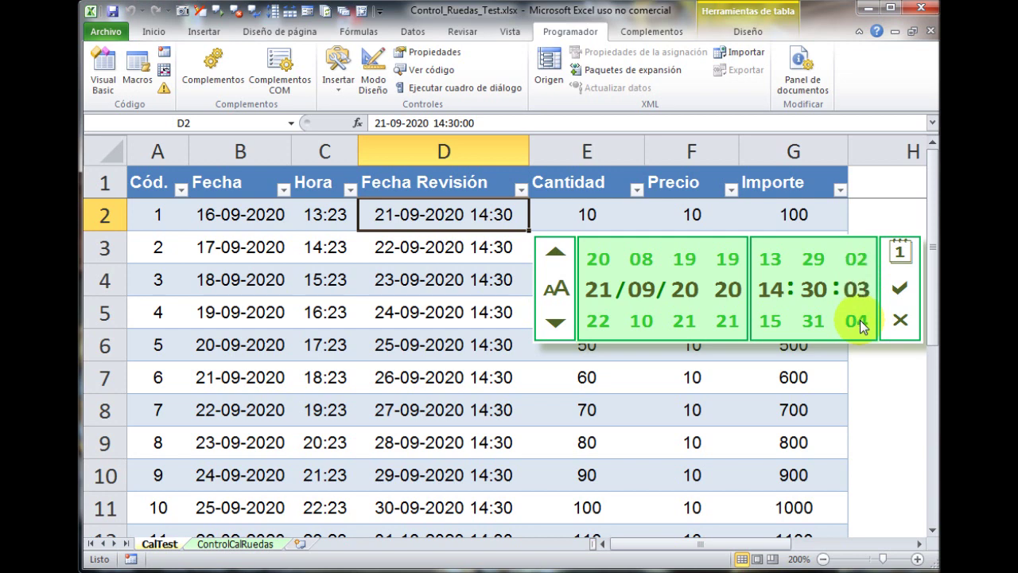
pyautogui.scroll(-3, 860, 326)
pyautogui.scroll(-1, 859, 326)
pyautogui.scroll(-2, 860, 326)
pyautogui.scroll(-3, 860, 326)
pyautogui.scroll(-2, 860, 326)
pyautogui.scroll(-2, 859, 326)
pyautogui.scroll(-3, 860, 326)
pyautogui.scroll(-2, 860, 322)
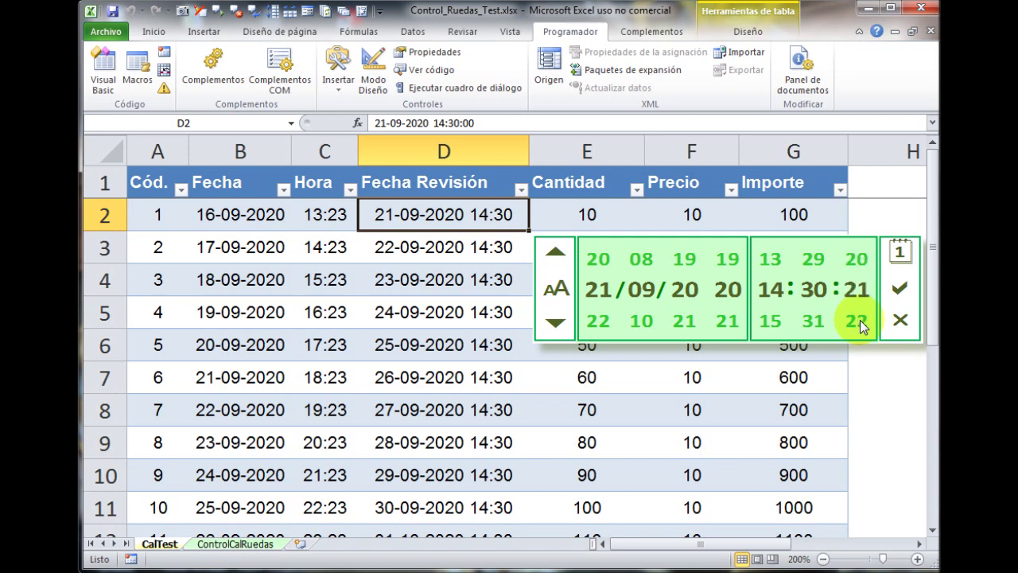
pyautogui.scroll(-5, 861, 310)
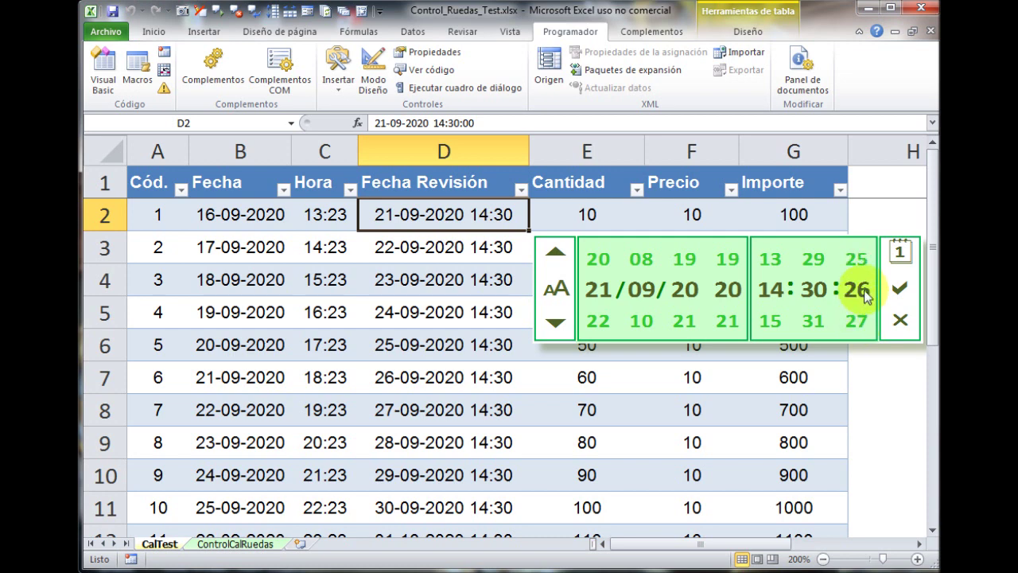
pyautogui.click(900, 253)
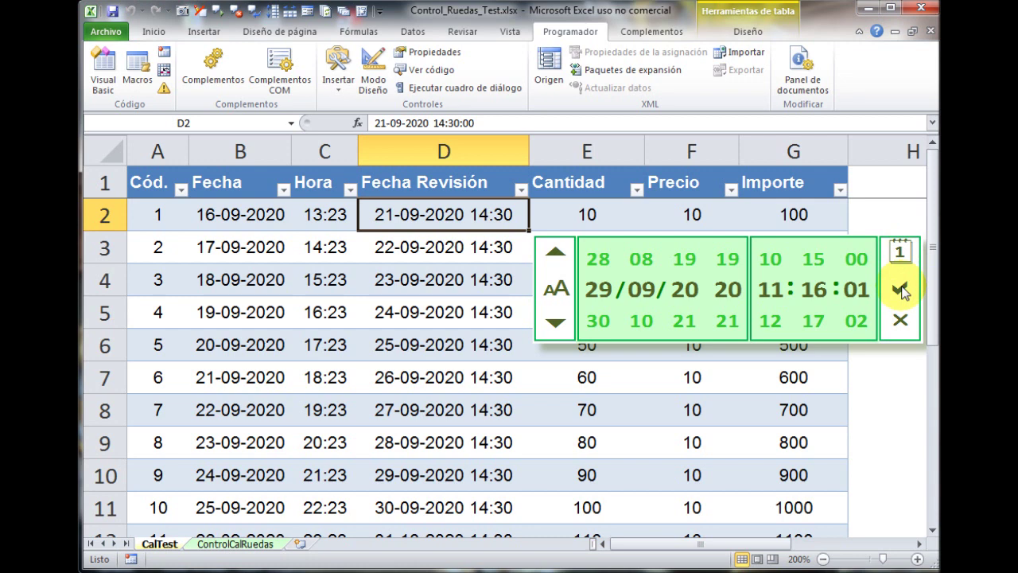
pyautogui.click(900, 290)
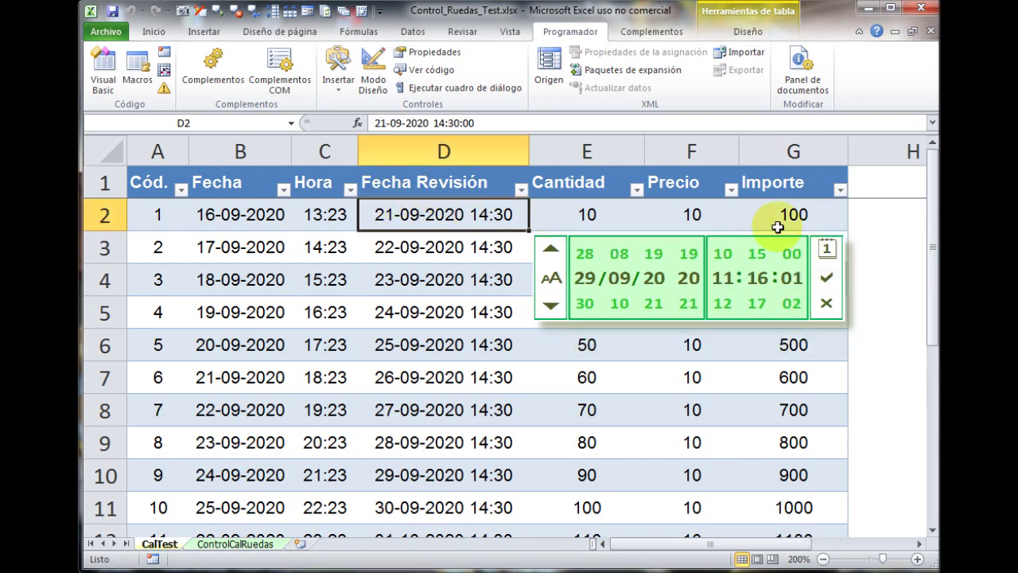
pyautogui.click(824, 281)
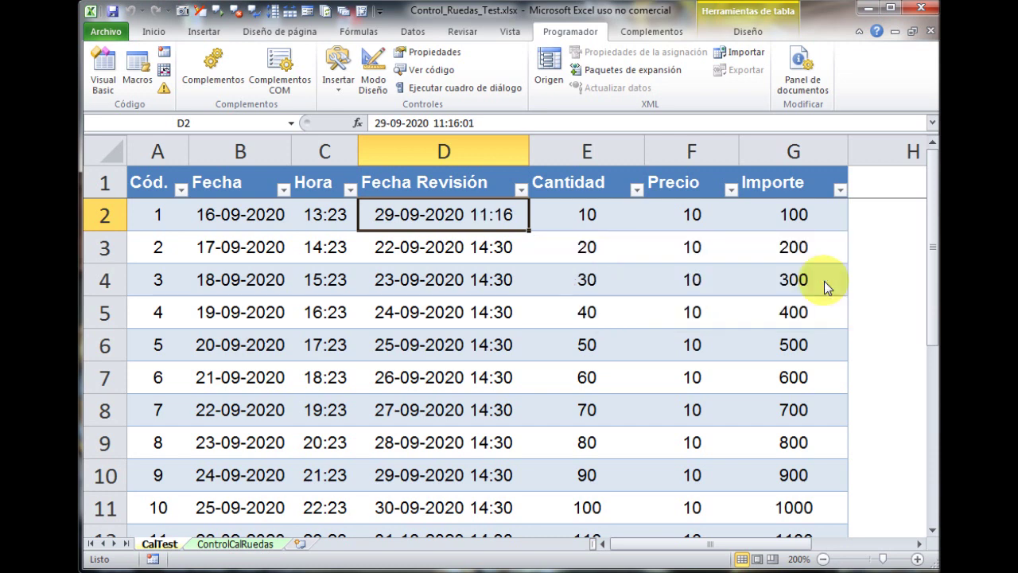
# On D3's picker, step the hour back three times, then cancel the time changes
pyautogui.click(448, 243)
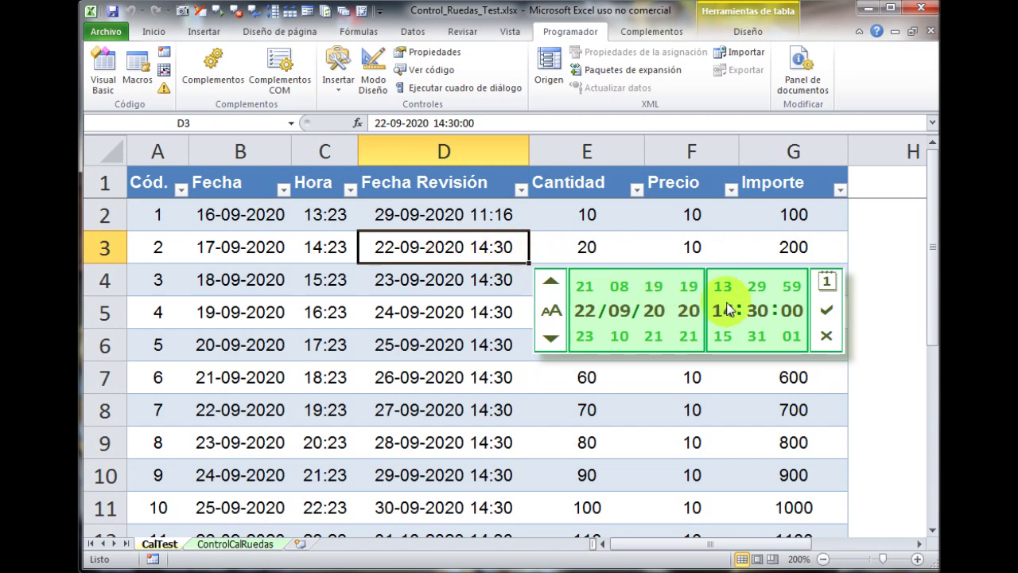
pyautogui.click(726, 287)
pyautogui.click(726, 286)
pyautogui.click(726, 286)
pyautogui.click(727, 286)
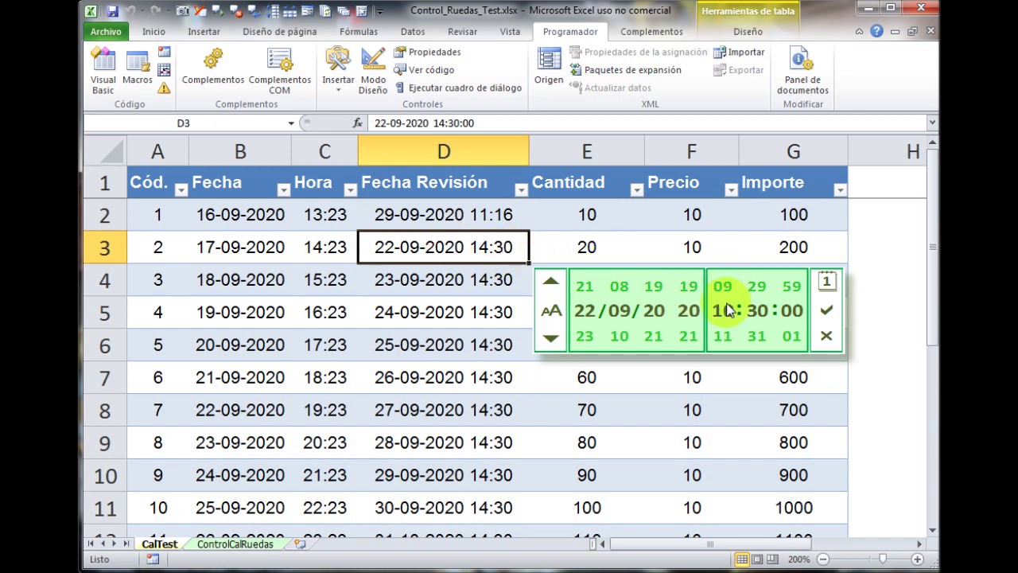
pyautogui.click(827, 340)
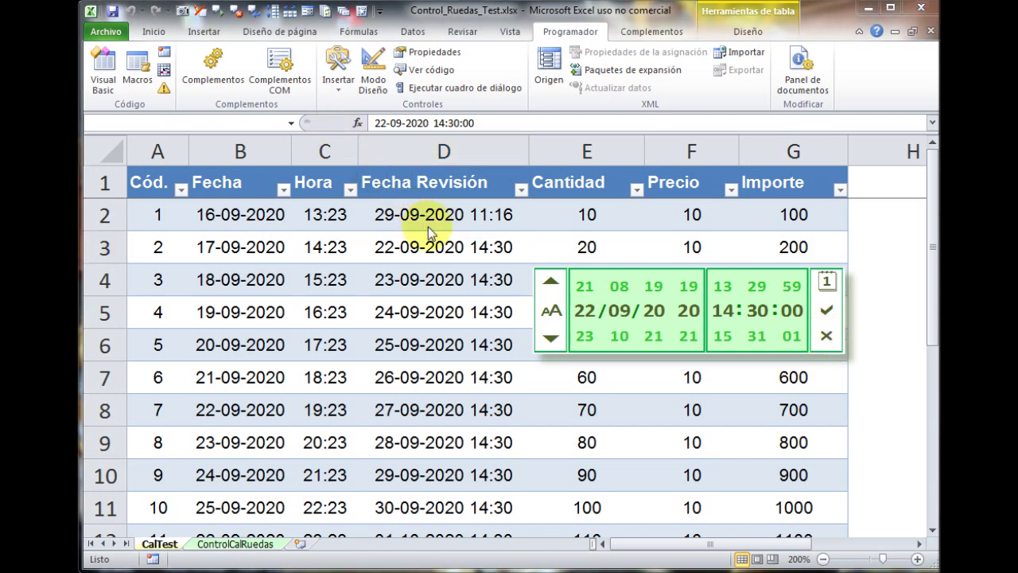
pyautogui.click(438, 248)
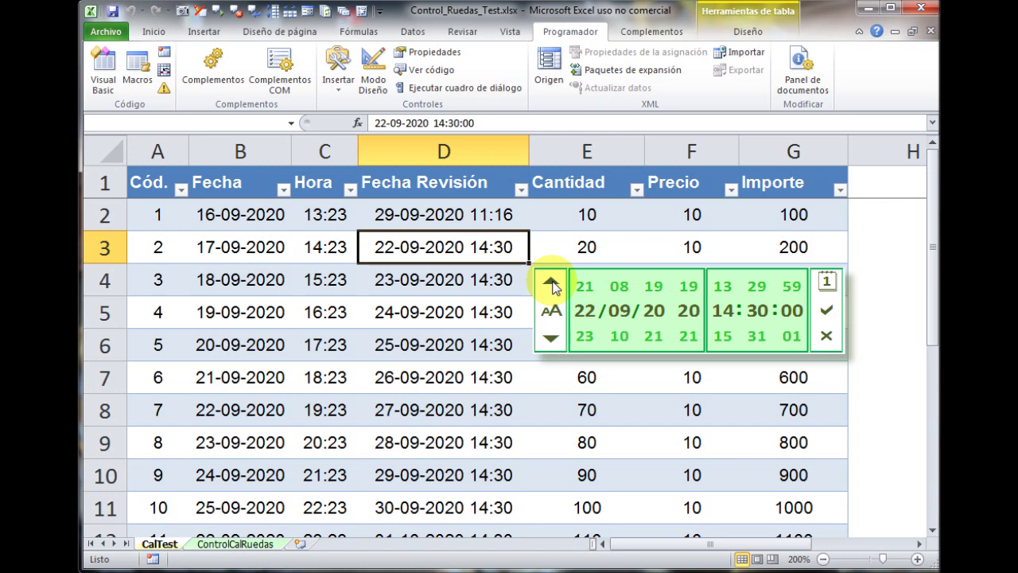
pyautogui.click(552, 285)
pyautogui.click(554, 312)
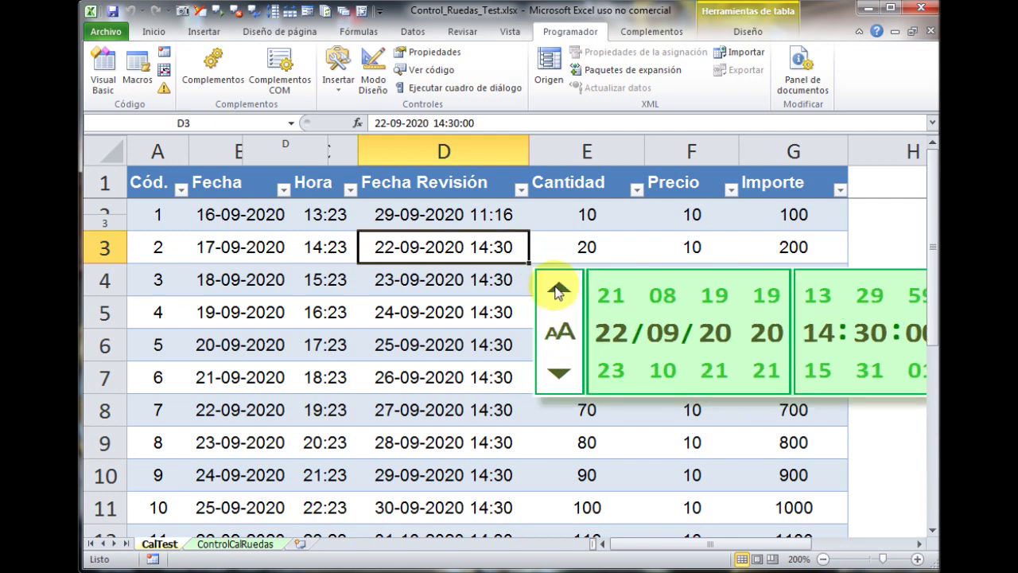
pyautogui.click(560, 334)
pyautogui.click(564, 338)
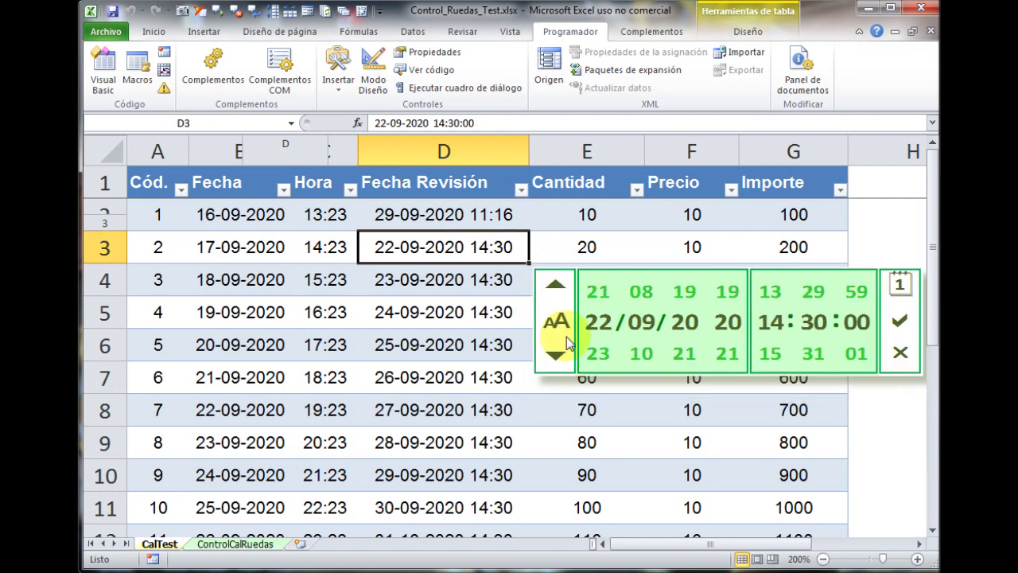
pyautogui.click(559, 355)
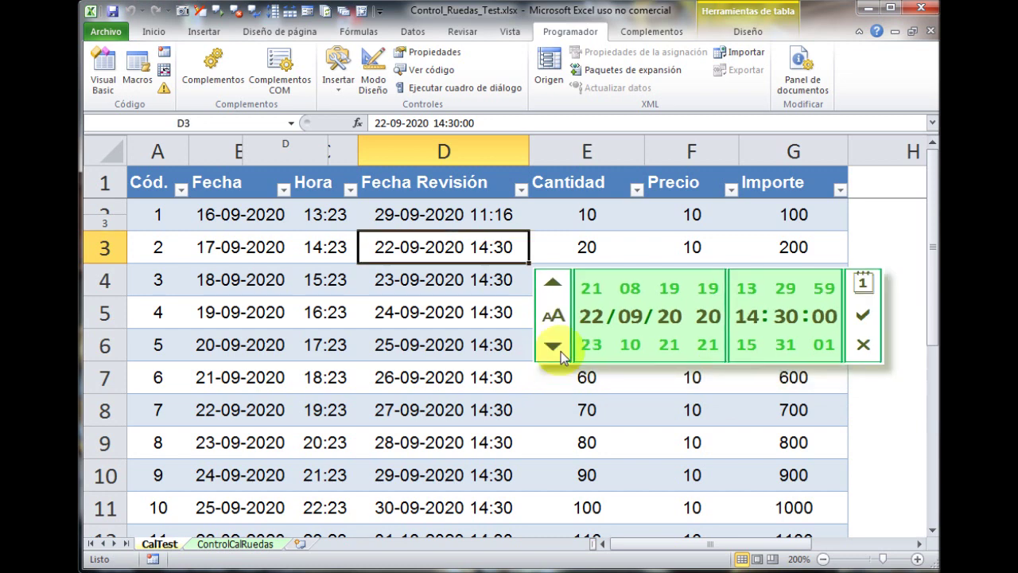
pyautogui.click(557, 348)
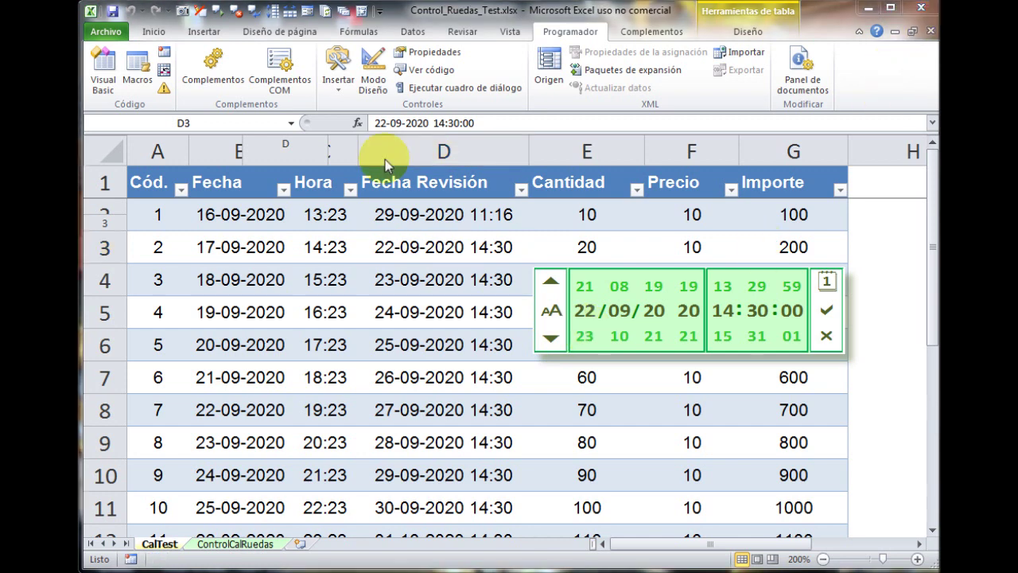
pyautogui.click(490, 255)
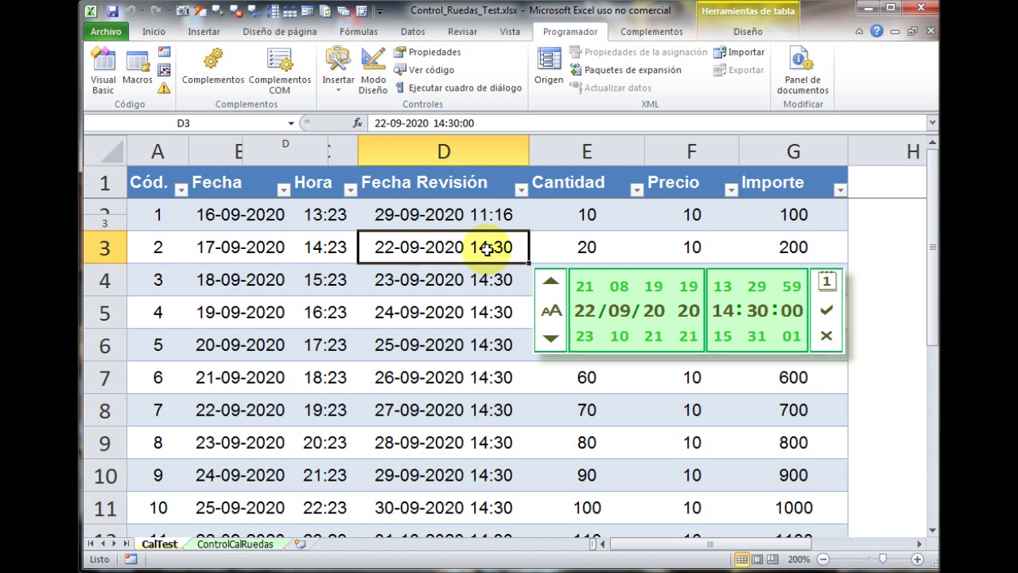
pyautogui.doubleClick(664, 310)
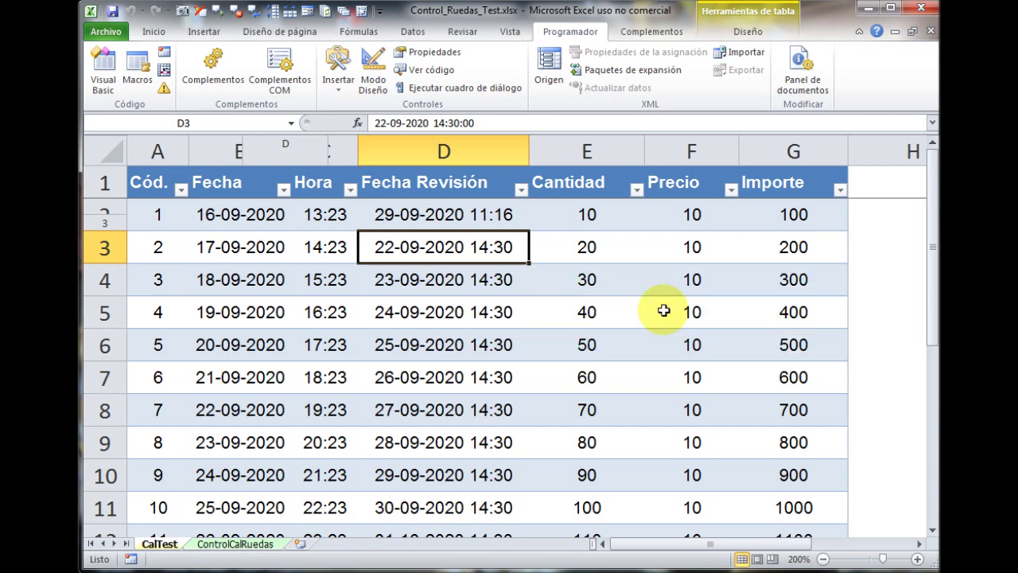
# Inspect D4's custom dd-mm-aaaa hh:mm number format, then select C4 for its time-only picker
pyautogui.click(466, 284)
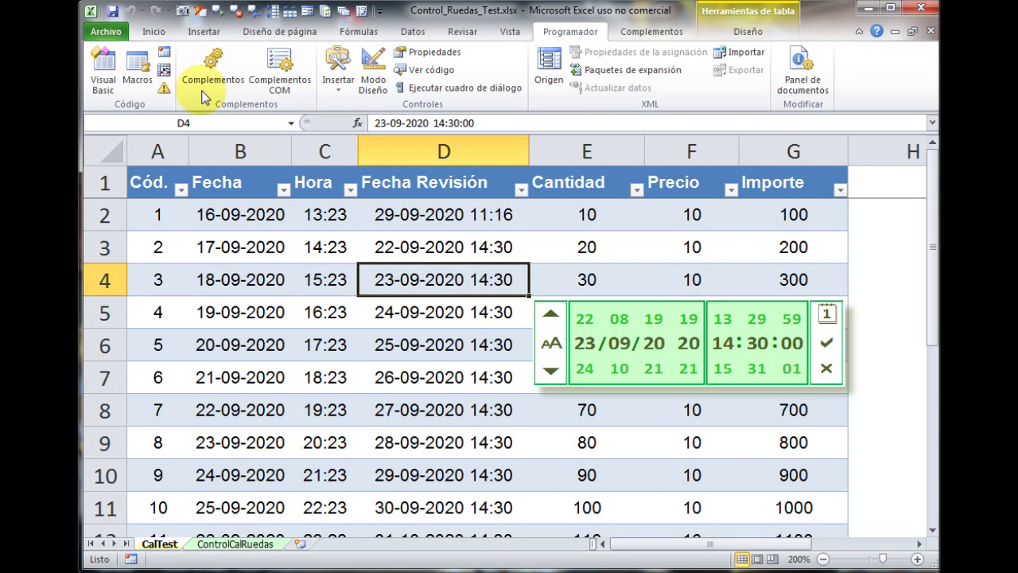
pyautogui.click(154, 32)
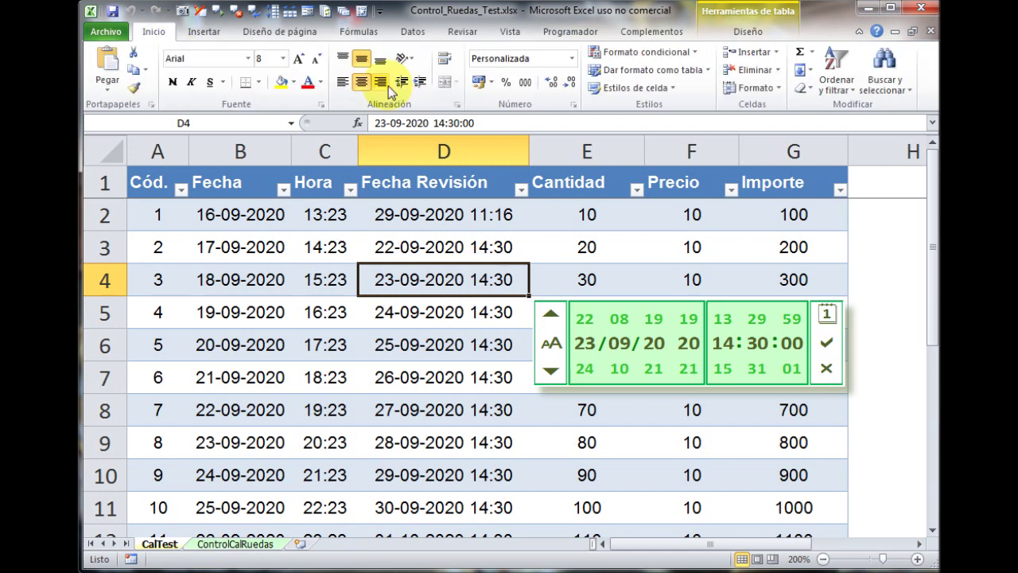
pyautogui.click(572, 63)
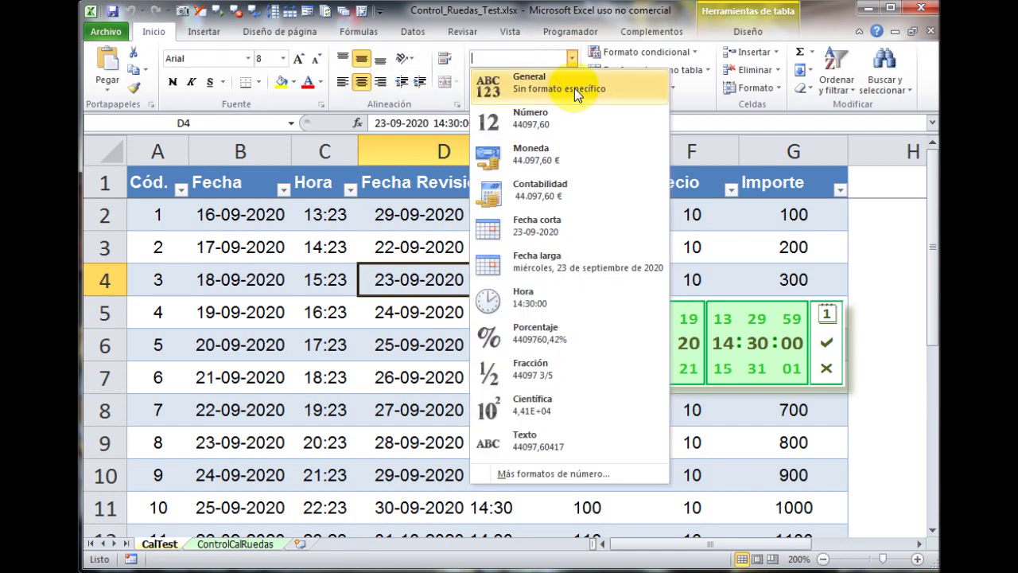
pyautogui.click(589, 474)
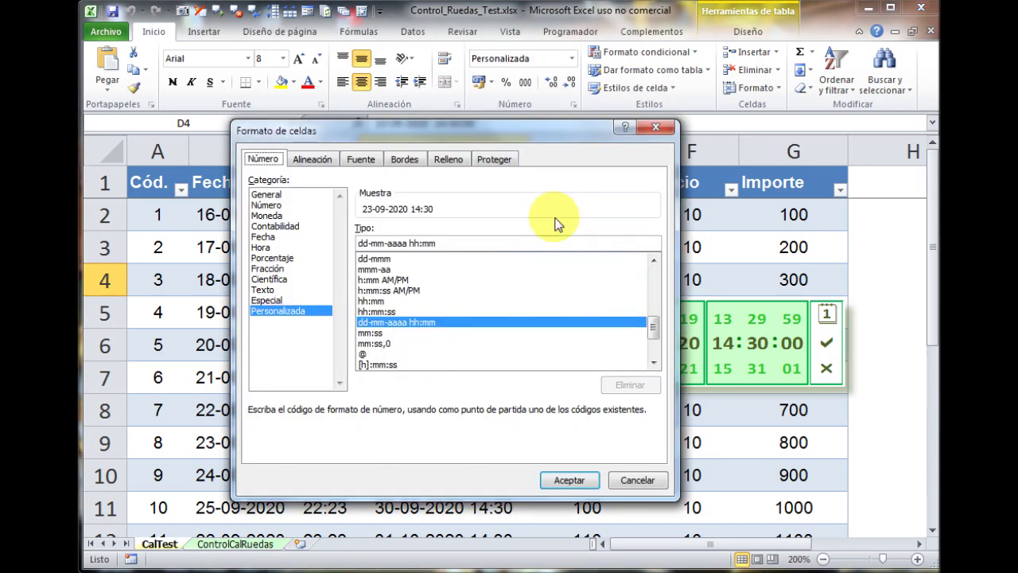
pyautogui.click(621, 481)
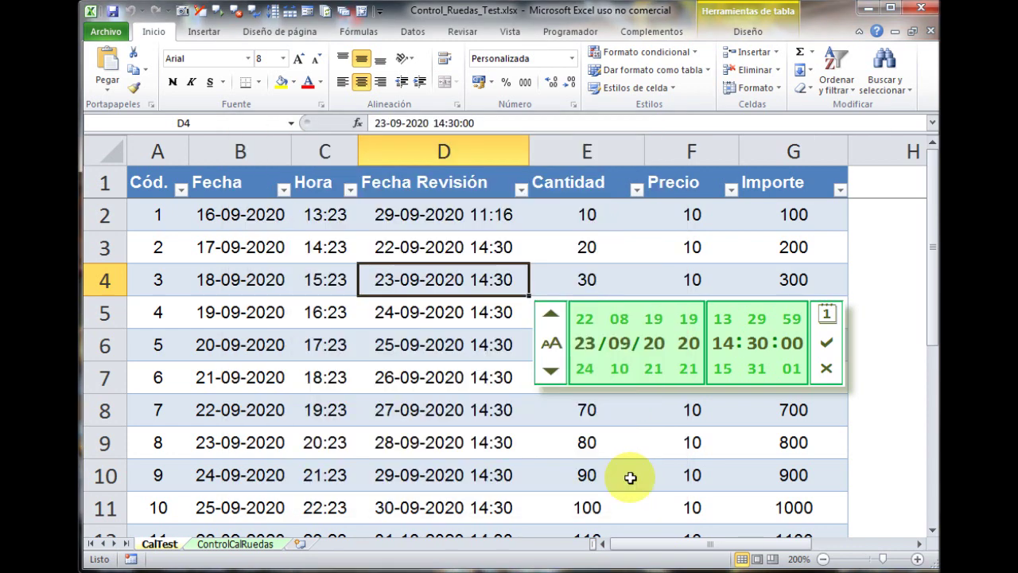
pyautogui.click(343, 279)
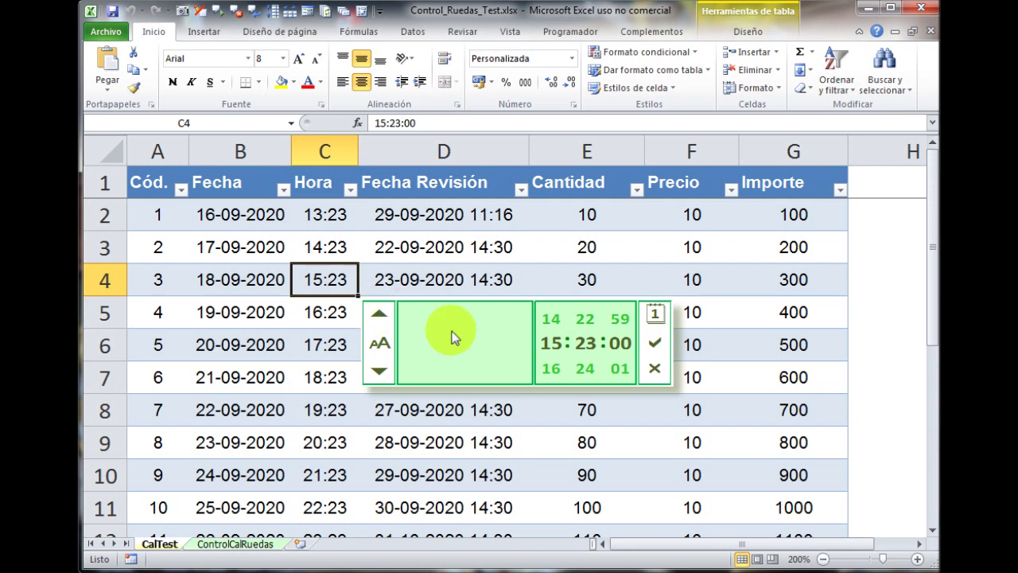
# Select B4 to show the date-only wheel picker for 18-09-2020
pyautogui.click(249, 277)
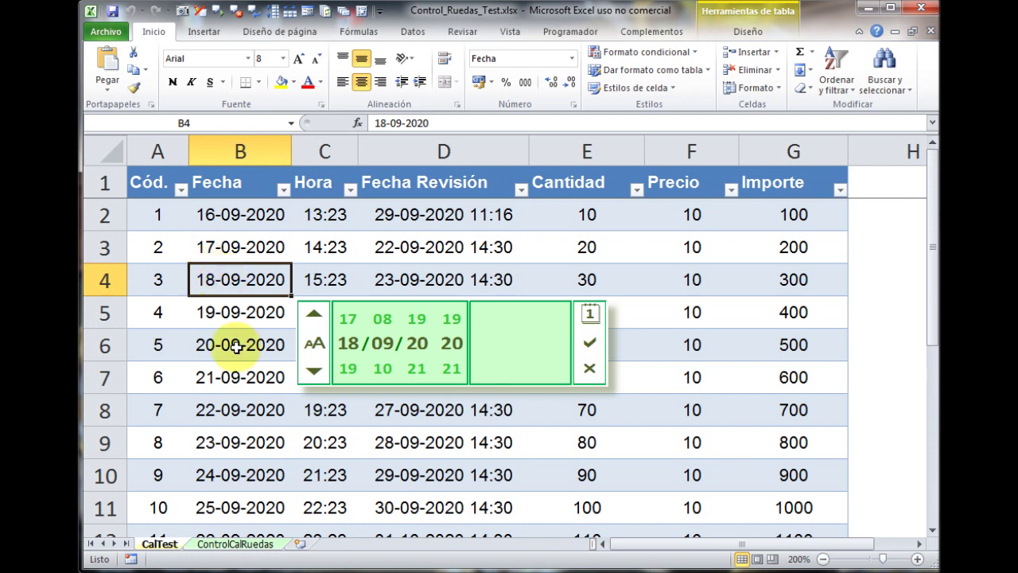
# Change B11 from 25-09-2020 to 29-09-2020 using the picker's calendar and confirm
pyautogui.click(249, 503)
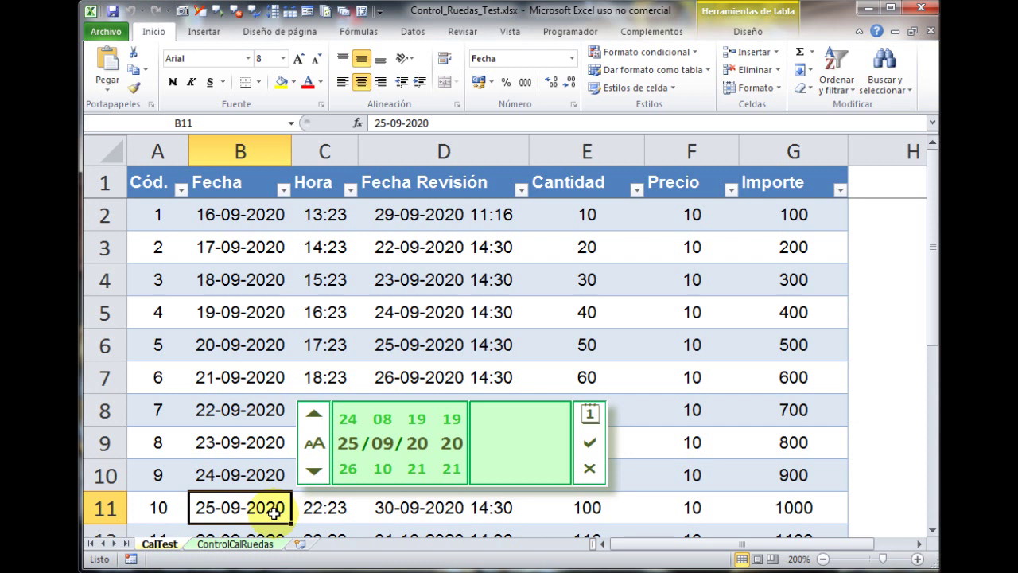
pyautogui.click(587, 417)
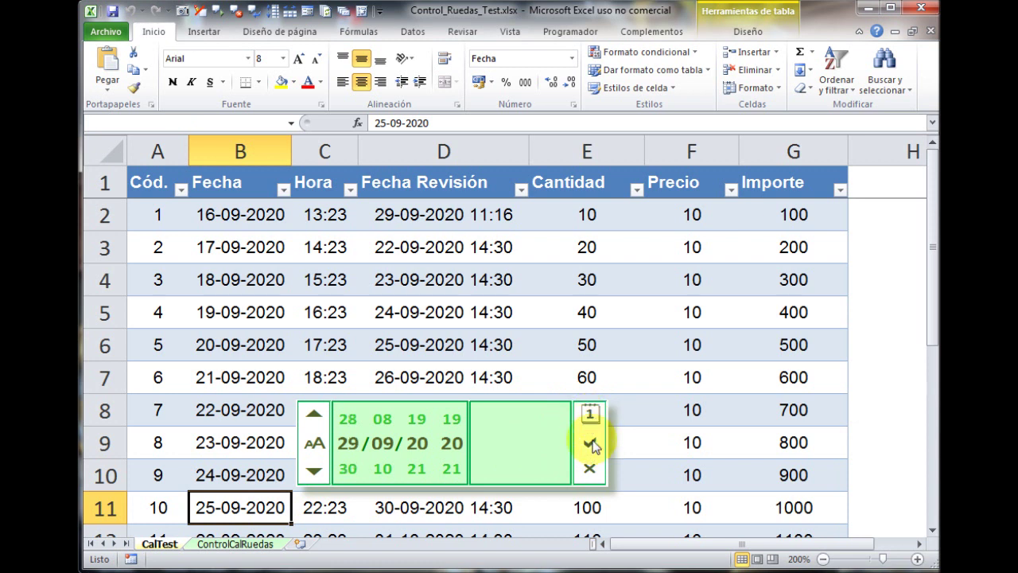
pyautogui.click(590, 444)
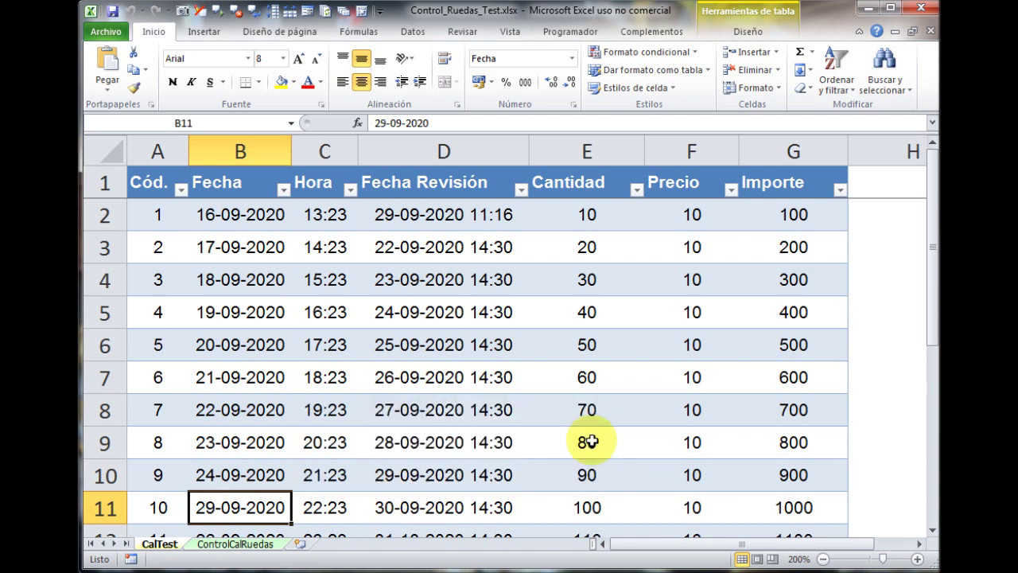